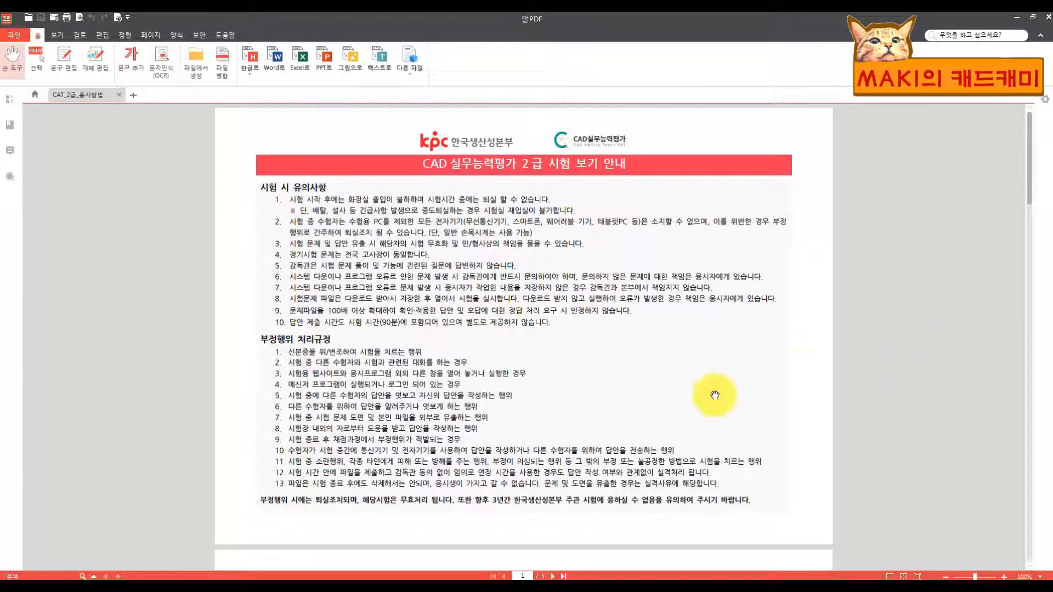
- Look through the CAD level 2 exam guide PDF, including the exam rules and test-taking instructions
{"action": "scroll", "coordinate": [816, 371], "scroll_direction": "down", "scroll_amount": 5}
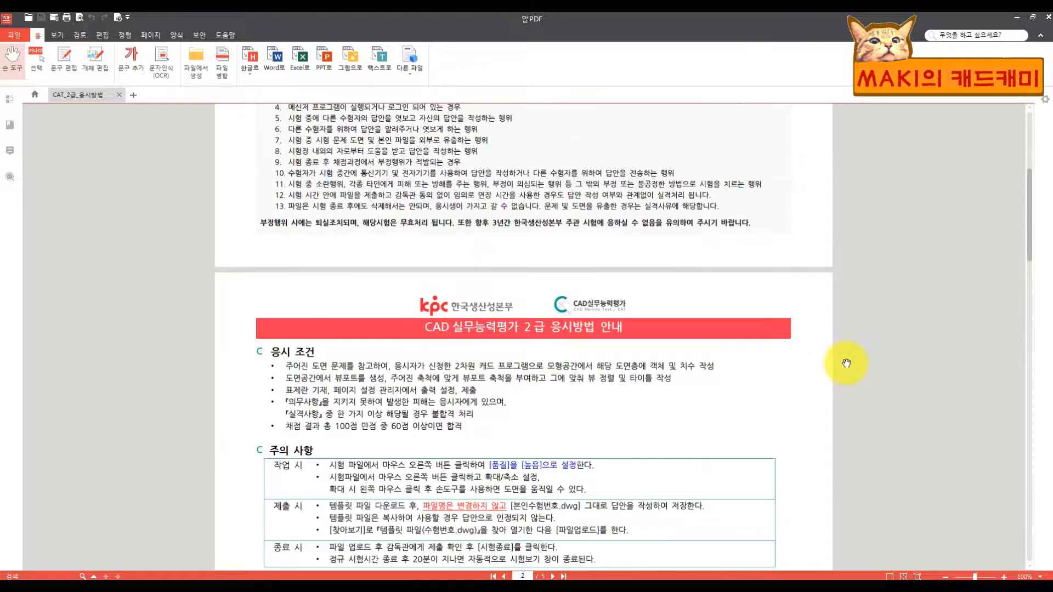
{"action": "scroll", "coordinate": [846, 363], "scroll_direction": "down", "scroll_amount": 20}
{"action": "scroll", "coordinate": [846, 359], "scroll_direction": "up", "scroll_amount": 20}
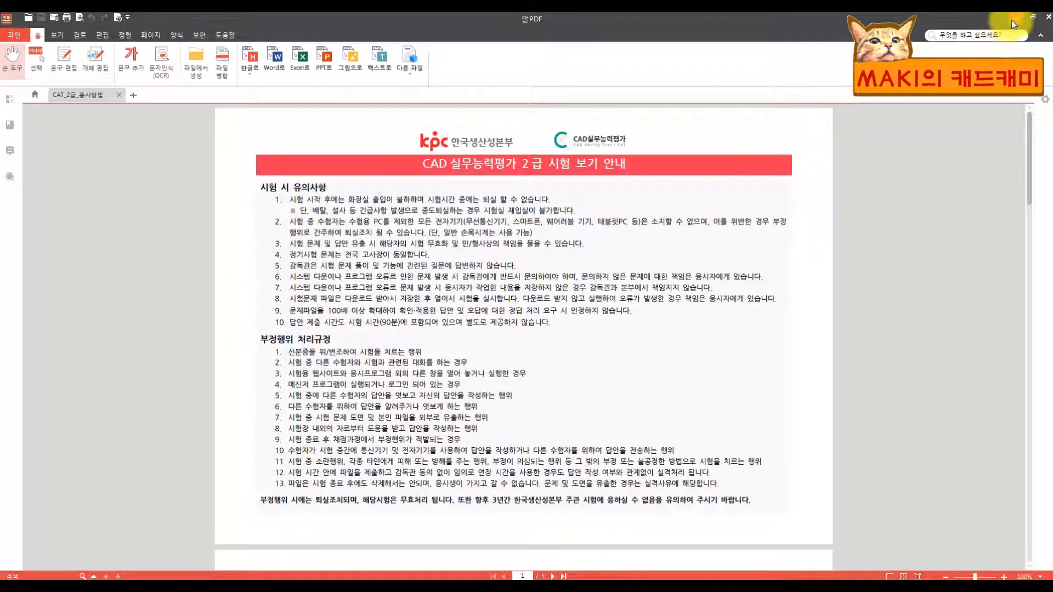
{"action": "left_click", "coordinate": [1015, 19]}
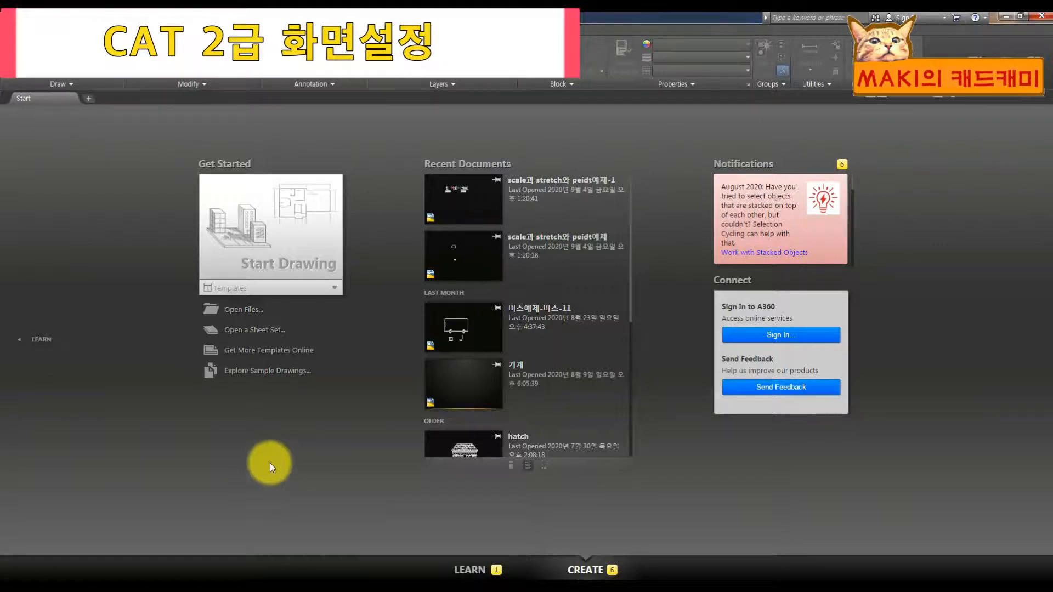
- Switch to AutoCAD, start a new drawing and turn off the drawing grid
{"action": "left_click", "coordinate": [266, 251]}
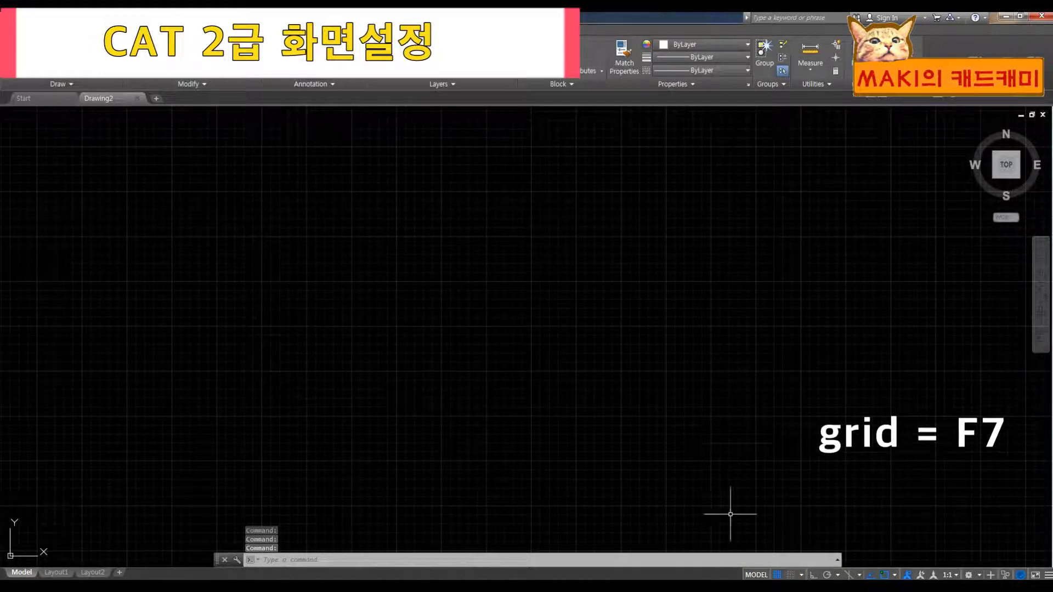
{"action": "left_click", "coordinate": [779, 575]}
{"action": "left_click", "coordinate": [778, 575]}
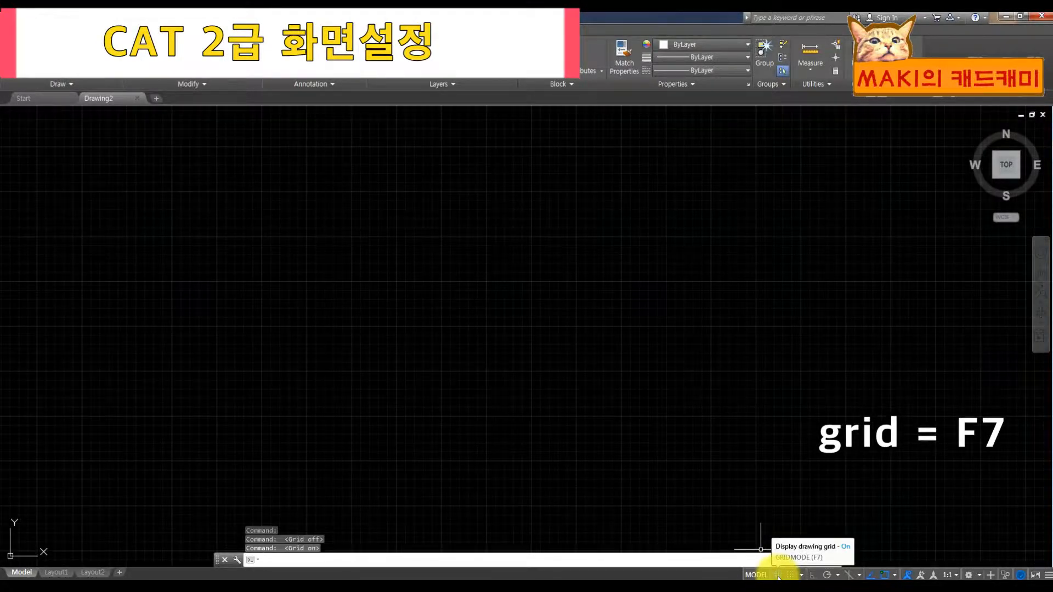
{"action": "left_click", "coordinate": [778, 575]}
{"action": "left_click", "coordinate": [778, 575]}
{"action": "left_click", "coordinate": [778, 575]}
{"action": "left_click", "coordinate": [778, 575]}
{"action": "left_click", "coordinate": [779, 575]}
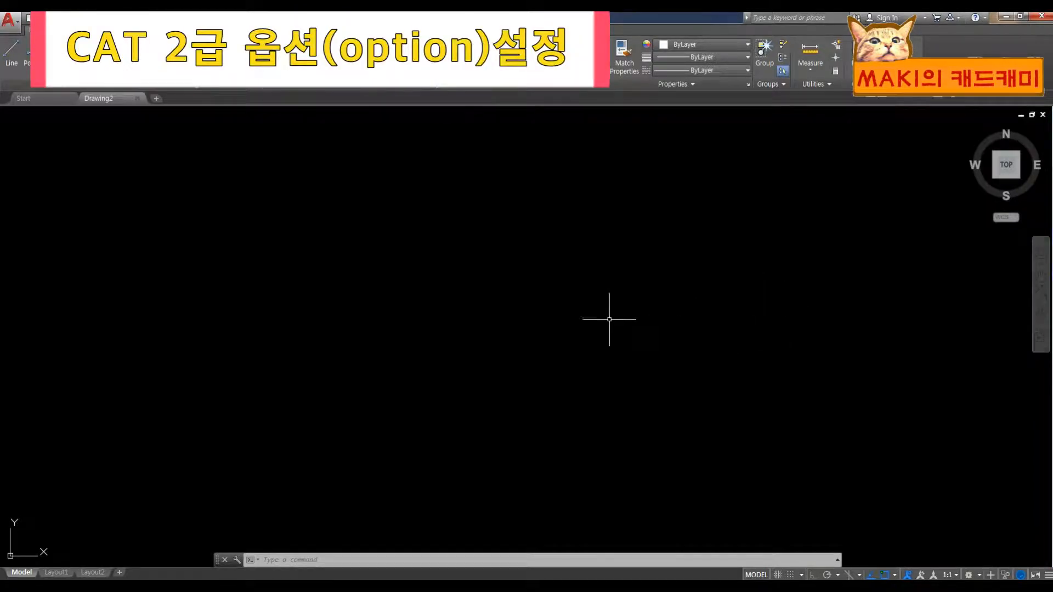
{"action": "right_click", "coordinate": [399, 302]}
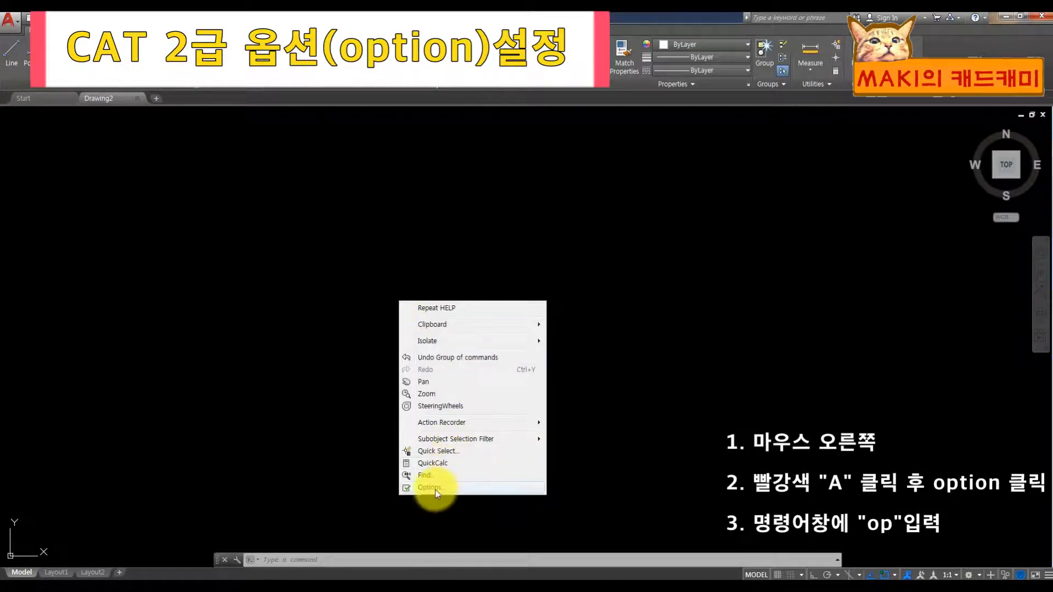
{"action": "left_click", "coordinate": [132, 216]}
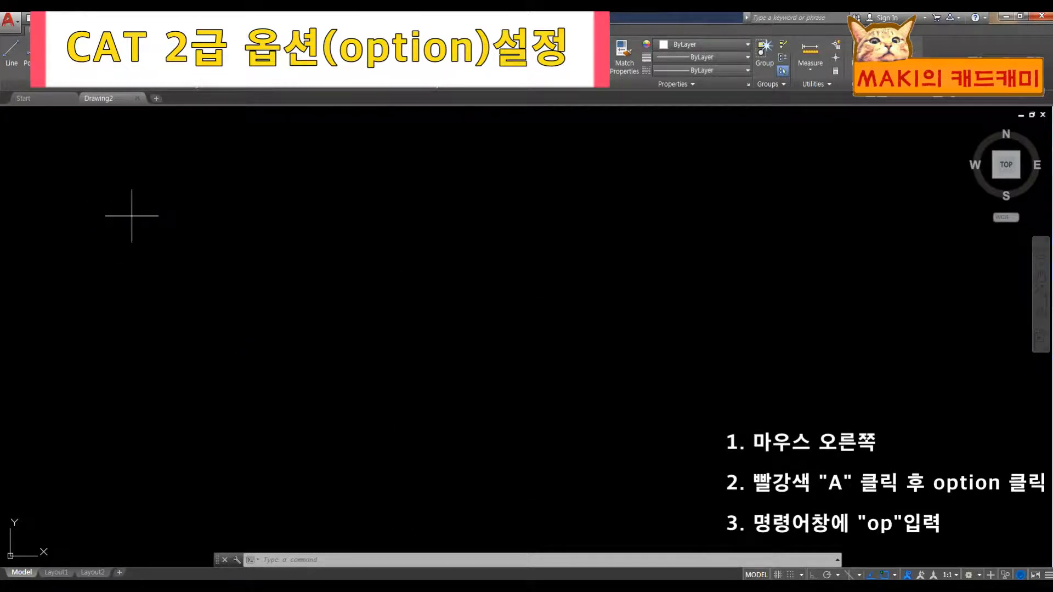
{"action": "left_click", "coordinate": [132, 216]}
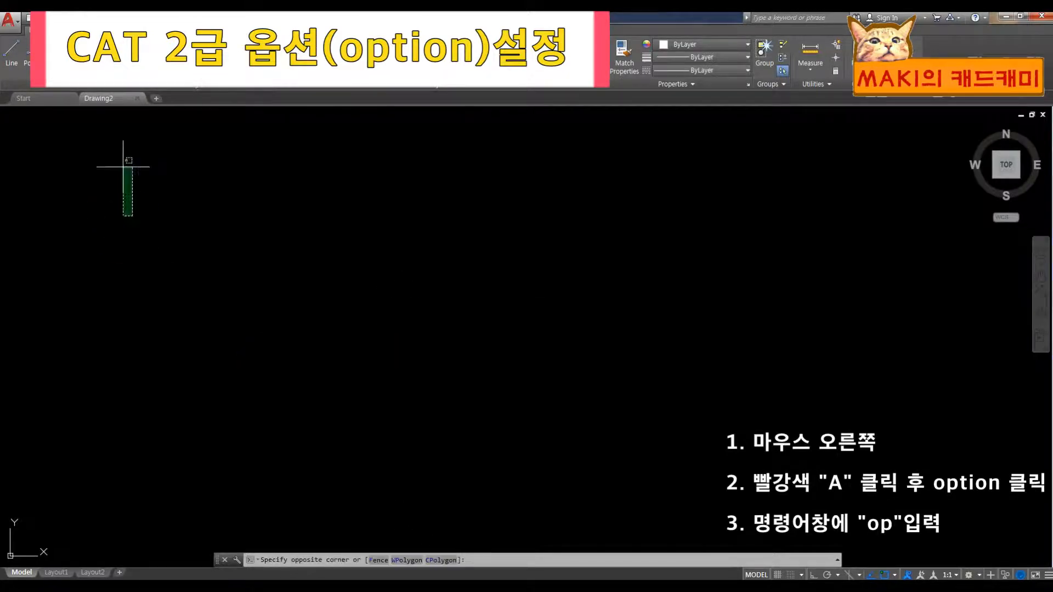
{"action": "left_click", "coordinate": [7, 24]}
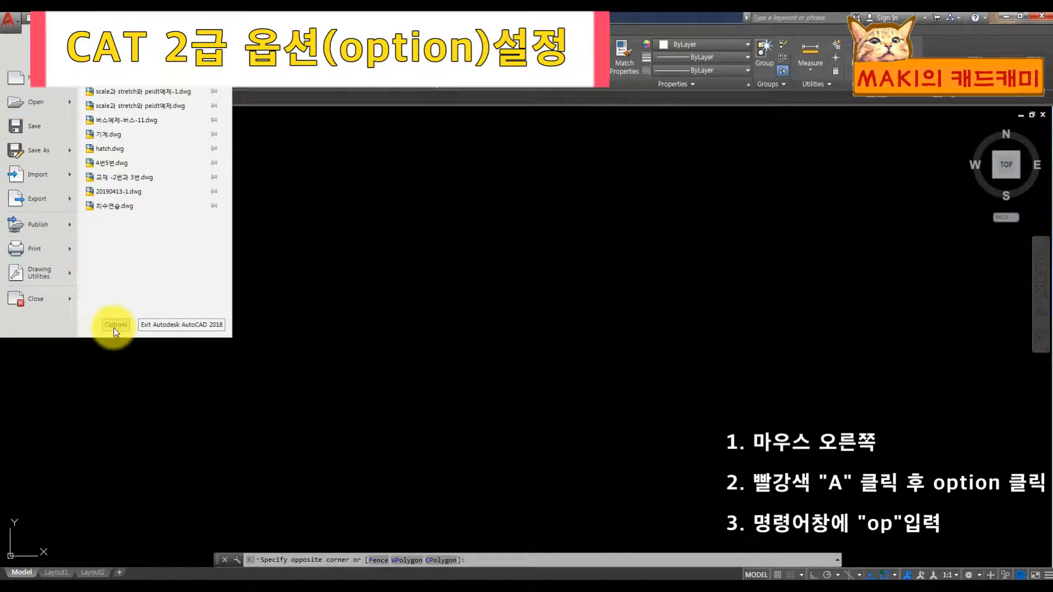
{"action": "left_click", "coordinate": [611, 340]}
{"action": "left_click", "coordinate": [505, 367]}
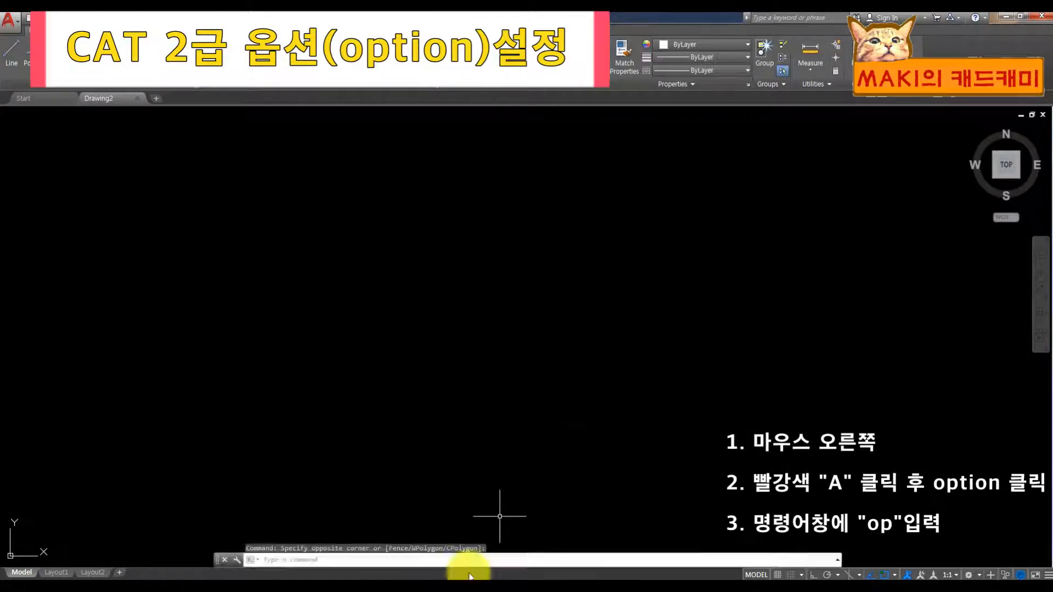
- Open the Options dialog with the OP command and review its Files, Display, and Open and Save settings
{"action": "left_click", "coordinate": [466, 560]}
{"action": "type", "text": "op"}
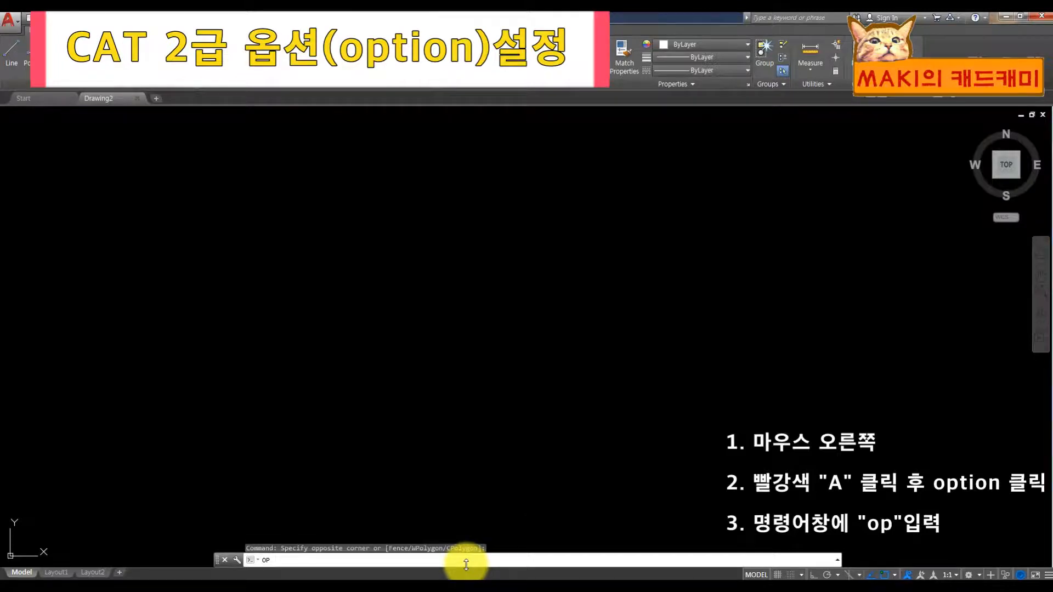
{"action": "key", "text": "Return"}
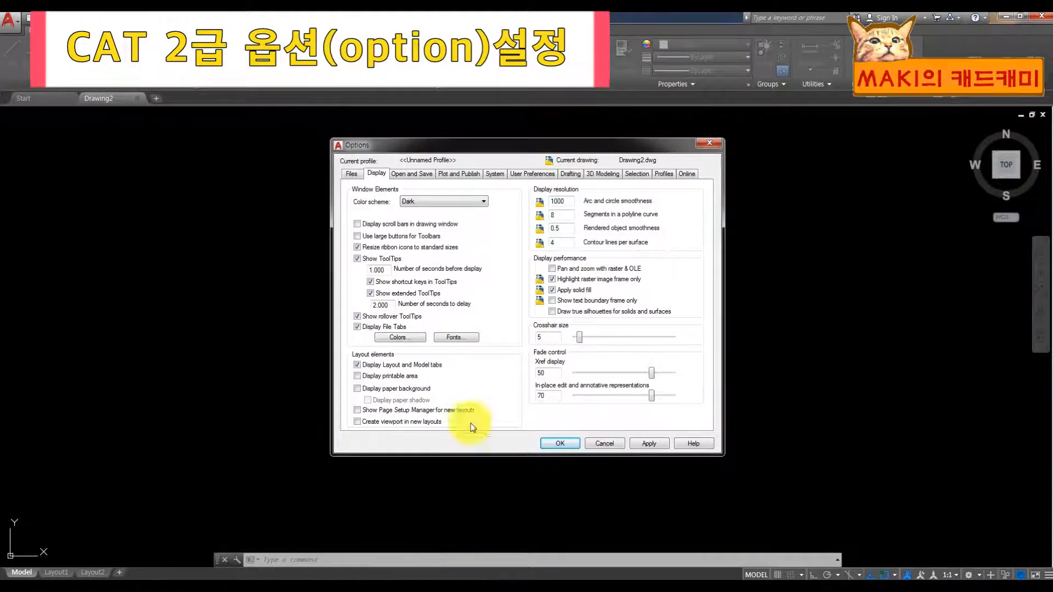
{"action": "left_click", "coordinate": [353, 177]}
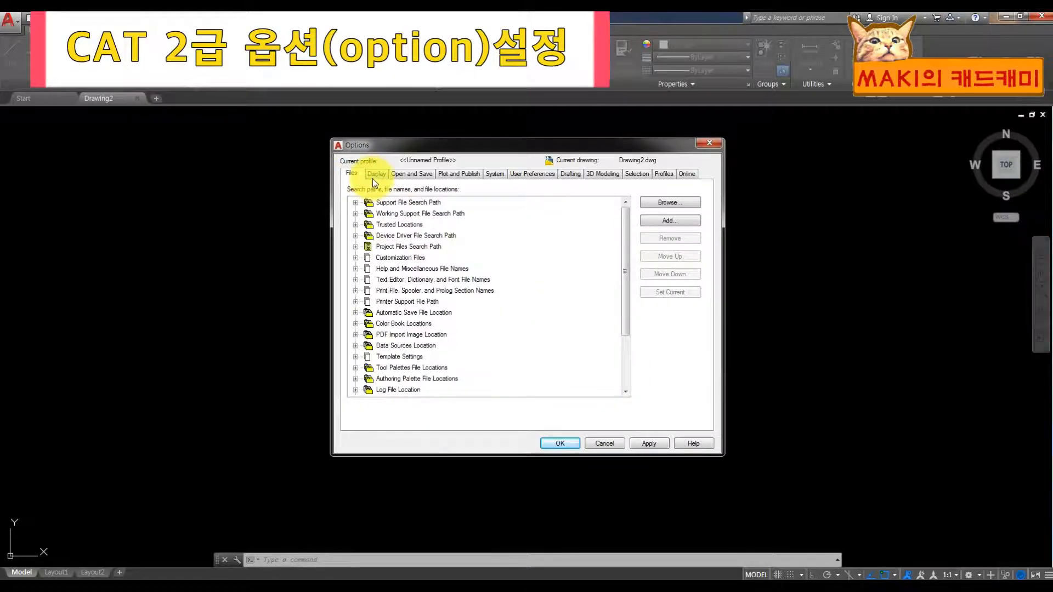
{"action": "left_click", "coordinate": [373, 177]}
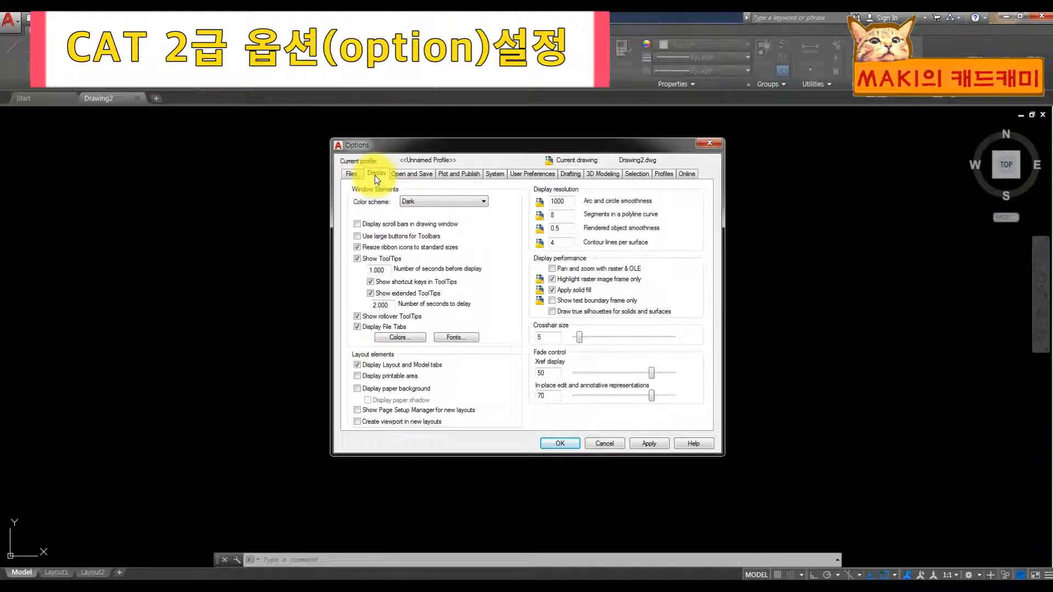
{"action": "left_click", "coordinate": [413, 173]}
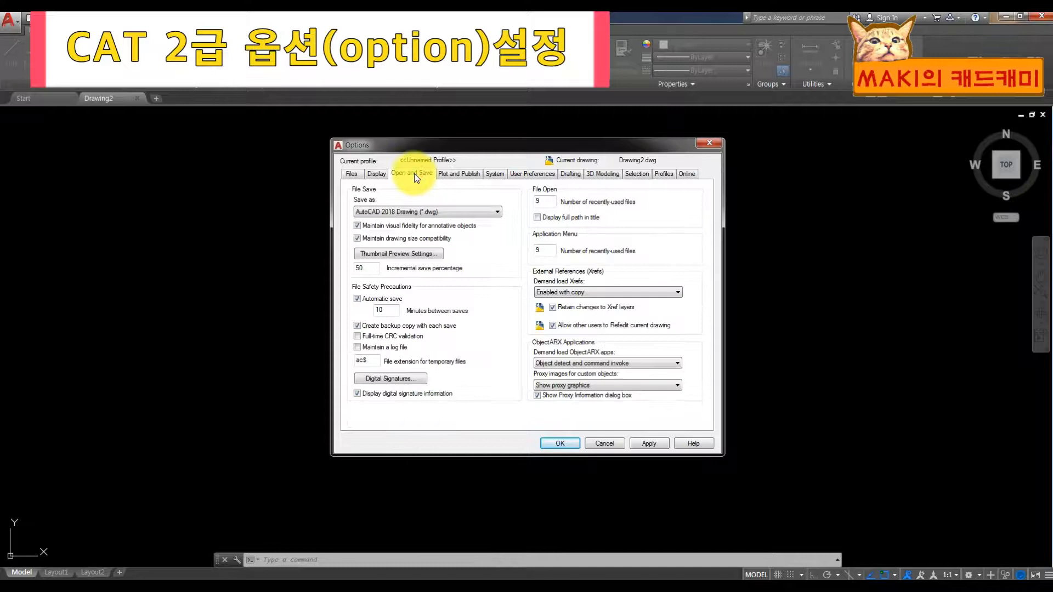
{"action": "left_click", "coordinate": [383, 172]}
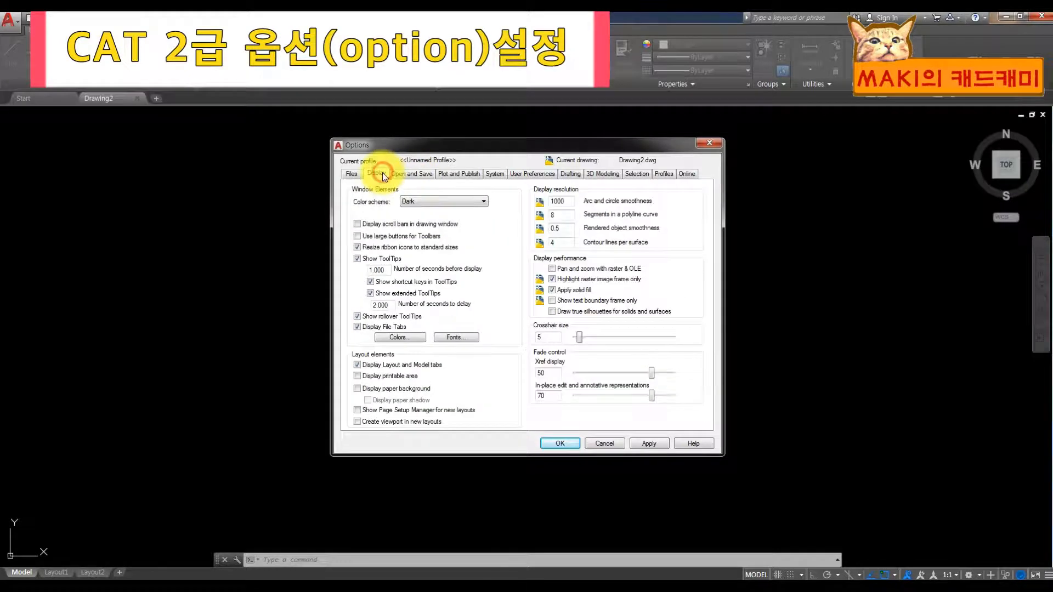
- Set the automatic save interval to 5 minutes between saves
{"action": "left_click", "coordinate": [405, 176]}
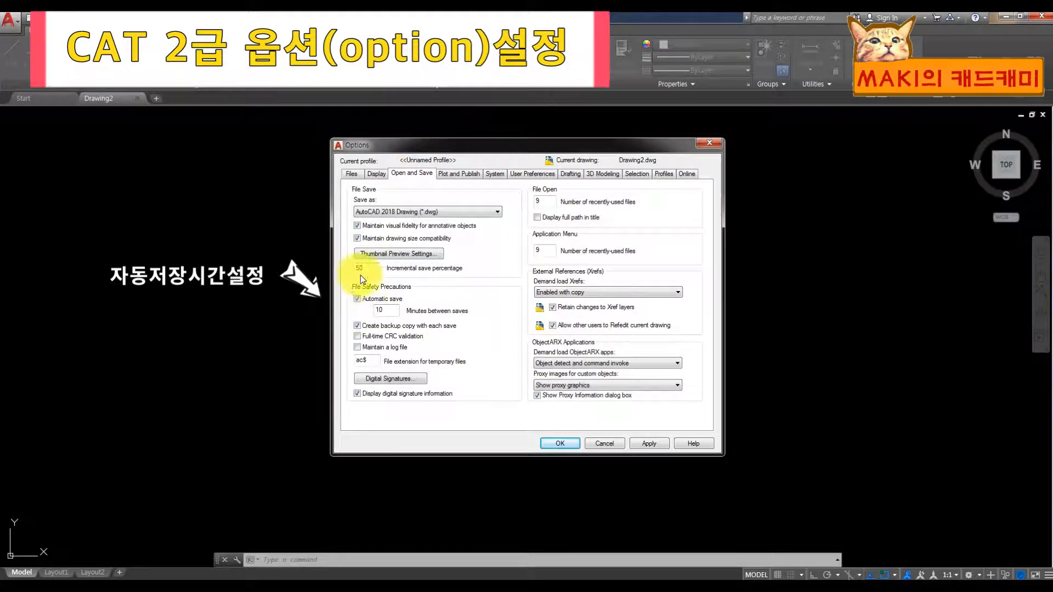
{"action": "left_click", "coordinate": [357, 298]}
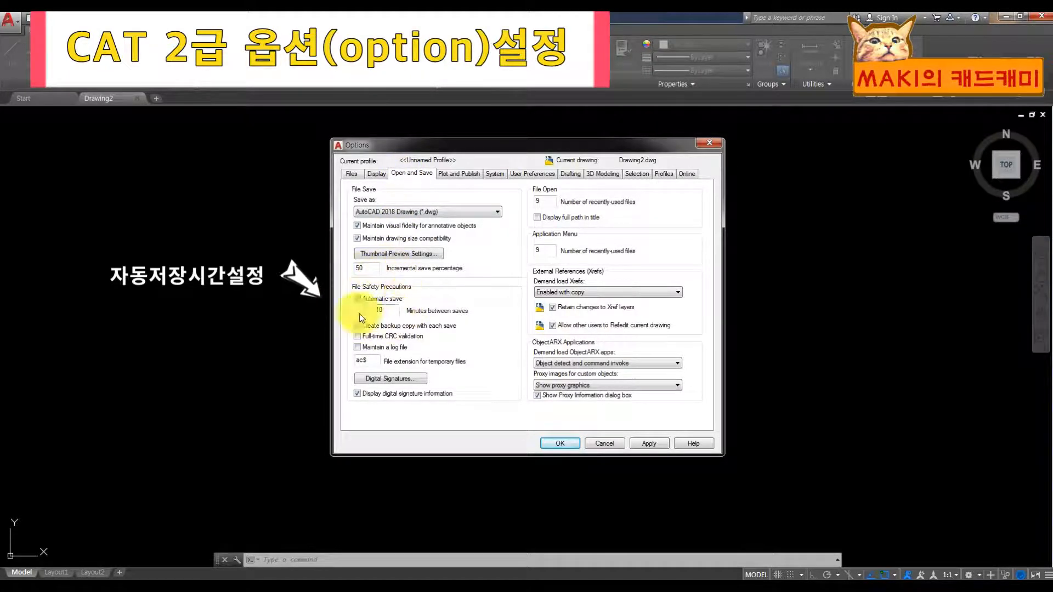
{"action": "double_click", "coordinate": [388, 310]}
{"action": "type", "text": "5"}
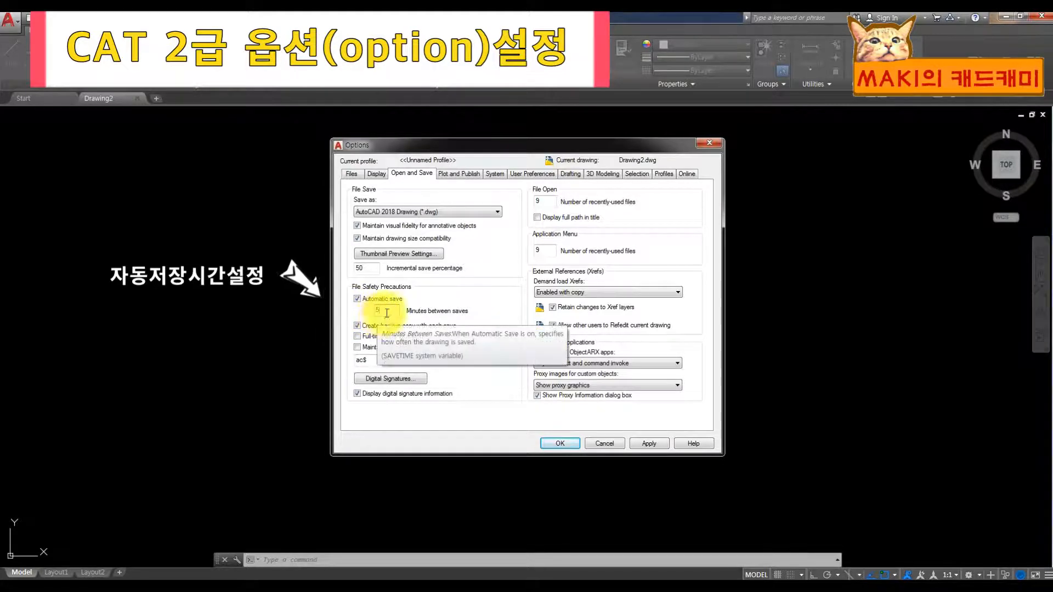
- Set the Sheet / layout uniform background color to black in the display colors and apply the changed options
{"action": "left_click", "coordinate": [382, 175]}
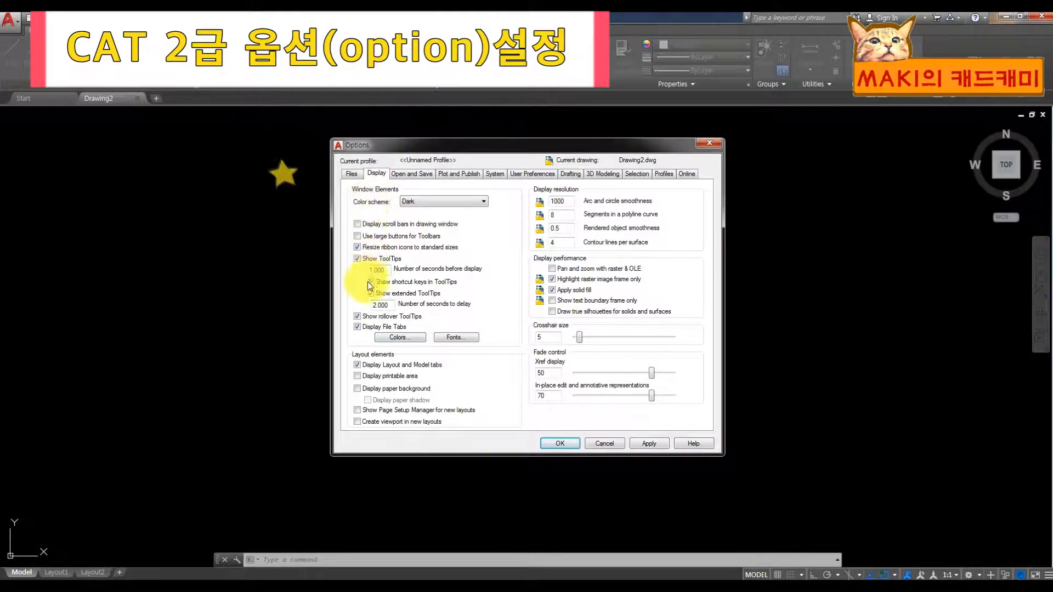
{"action": "left_click", "coordinate": [389, 338]}
{"action": "left_click_drag", "start_coordinate": [429, 154], "coordinate": [410, 184]}
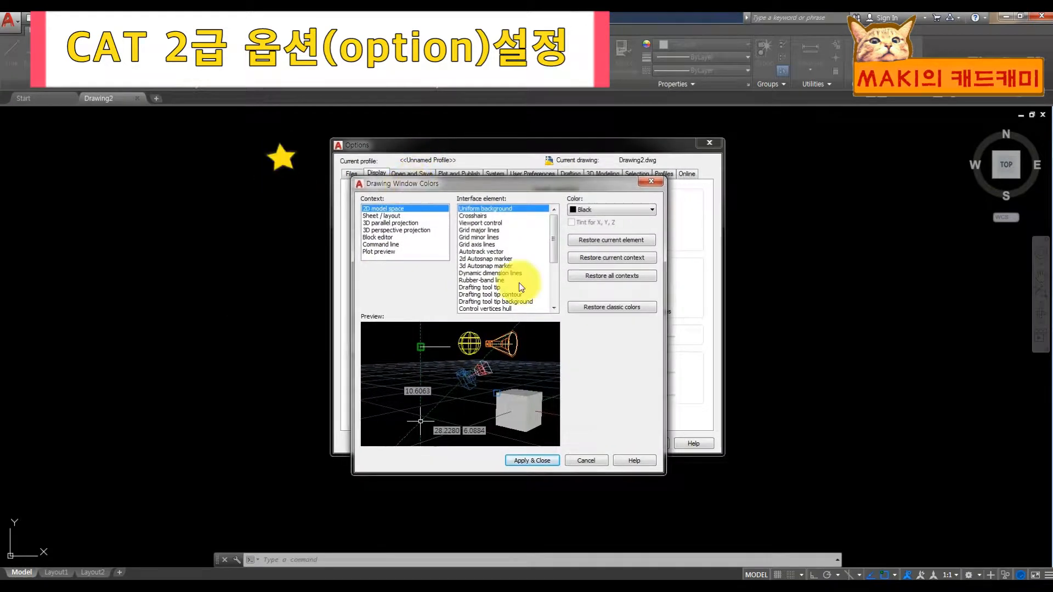
{"action": "left_click", "coordinate": [396, 217]}
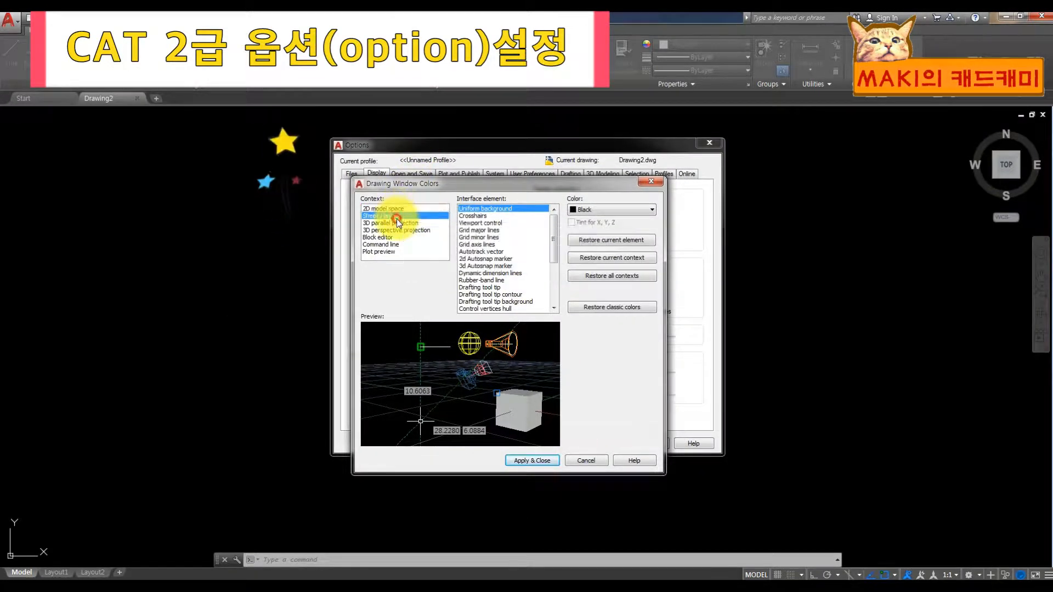
{"action": "left_click", "coordinate": [395, 210]}
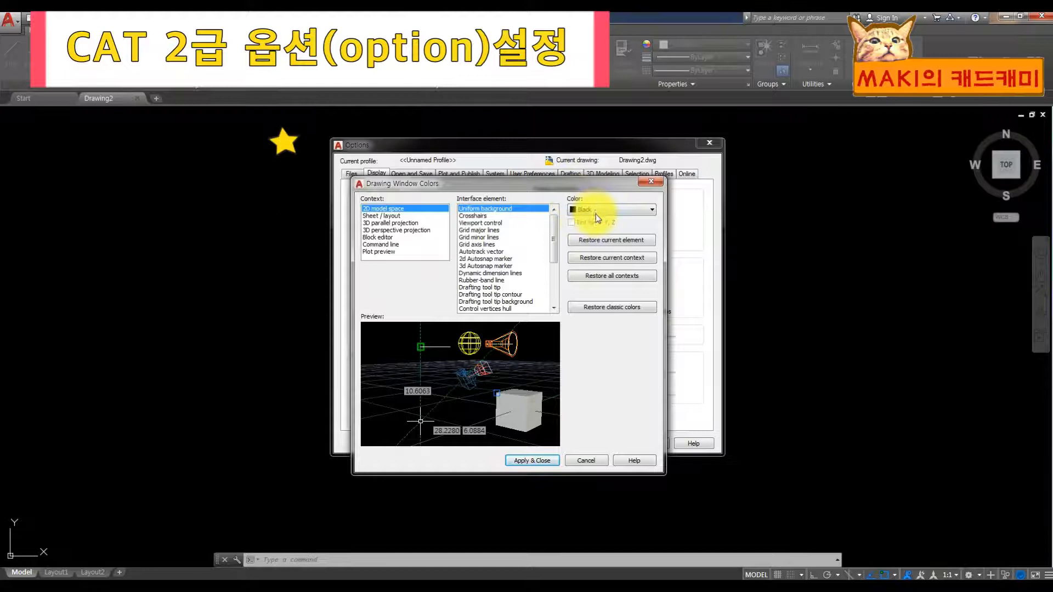
{"action": "left_click", "coordinate": [492, 208]}
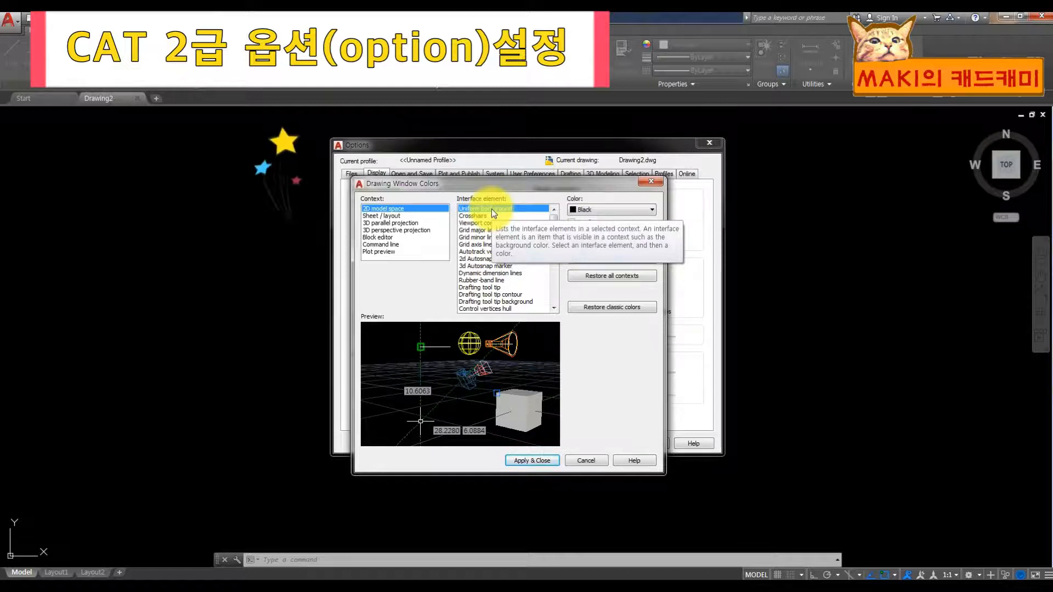
{"action": "left_click", "coordinate": [394, 218]}
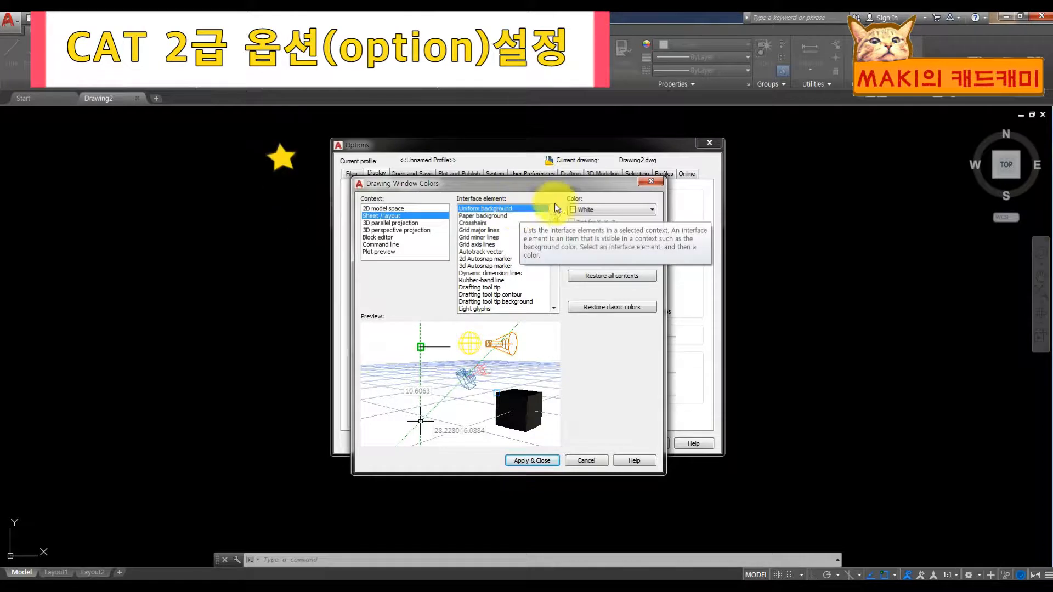
{"action": "left_click", "coordinate": [588, 209]}
{"action": "left_click", "coordinate": [583, 282]}
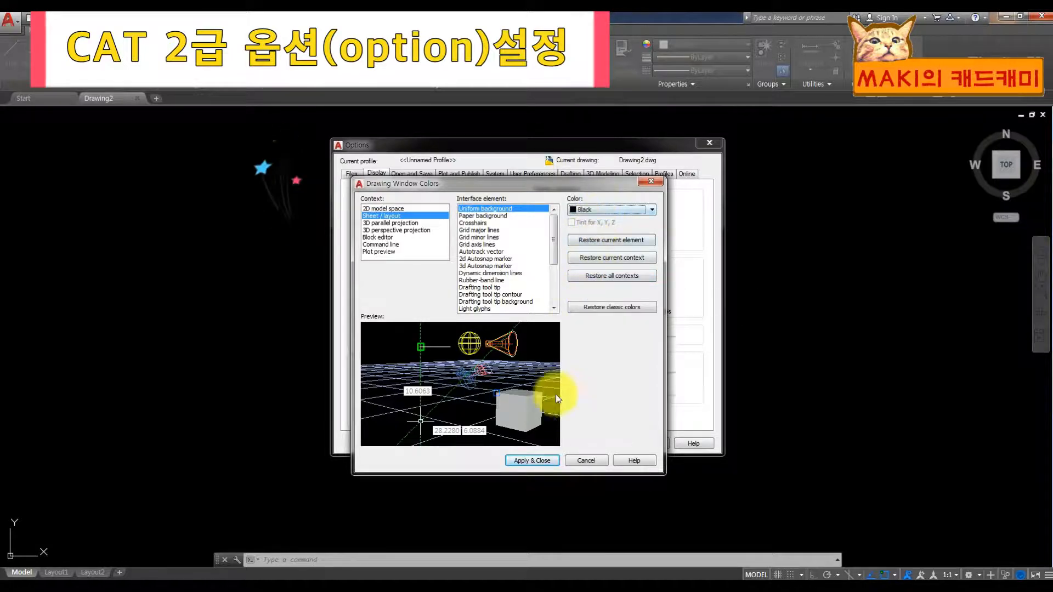
{"action": "left_click", "coordinate": [540, 462]}
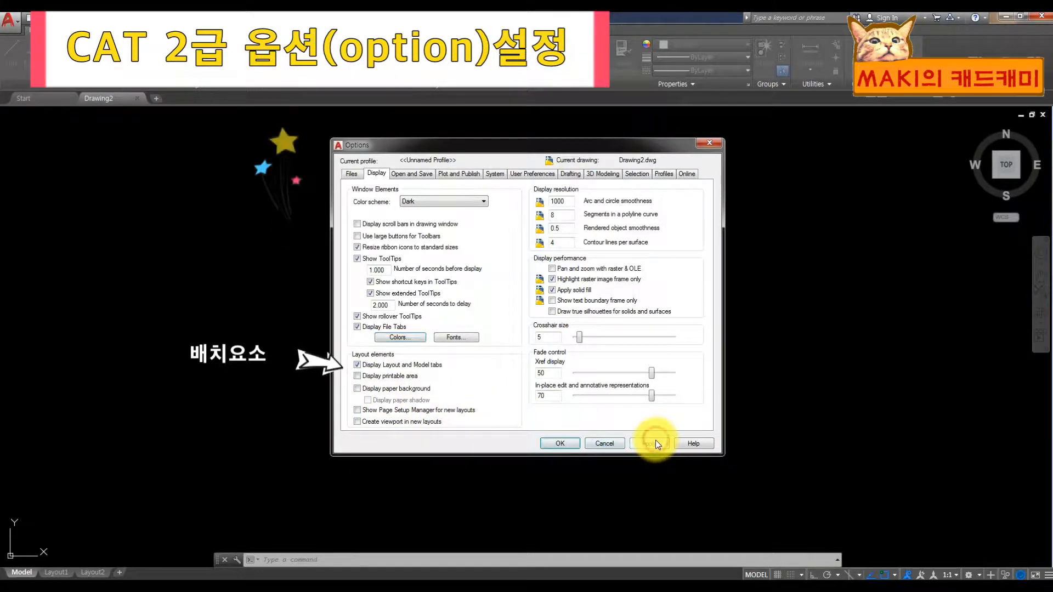
{"action": "left_click", "coordinate": [574, 445]}
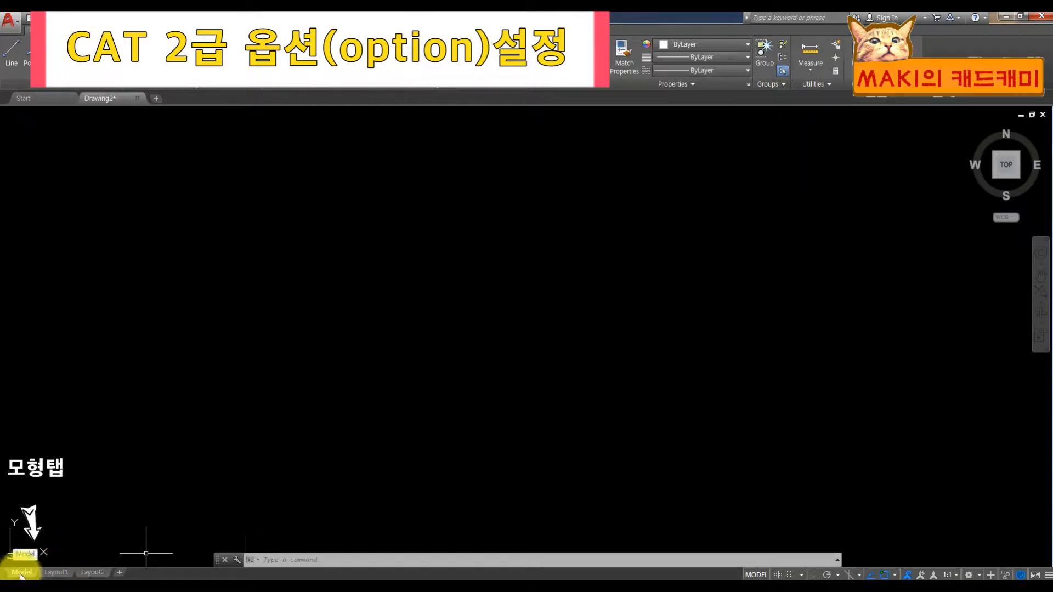
- View the Layout1 sheet with its new background and return to model space
{"action": "mouse_move", "coordinate": [54, 576]}
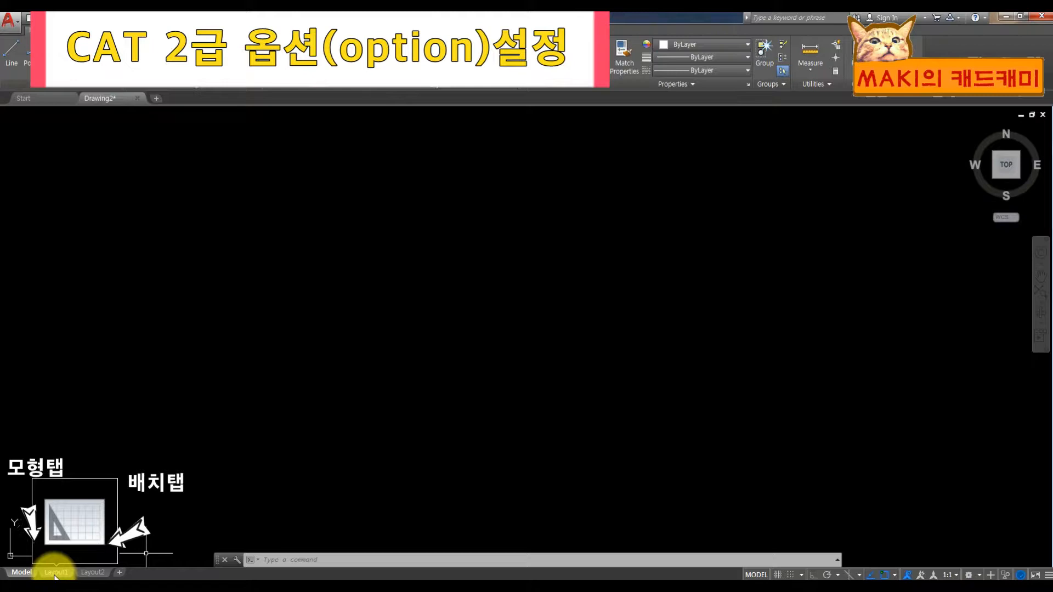
{"action": "left_click", "coordinate": [55, 573]}
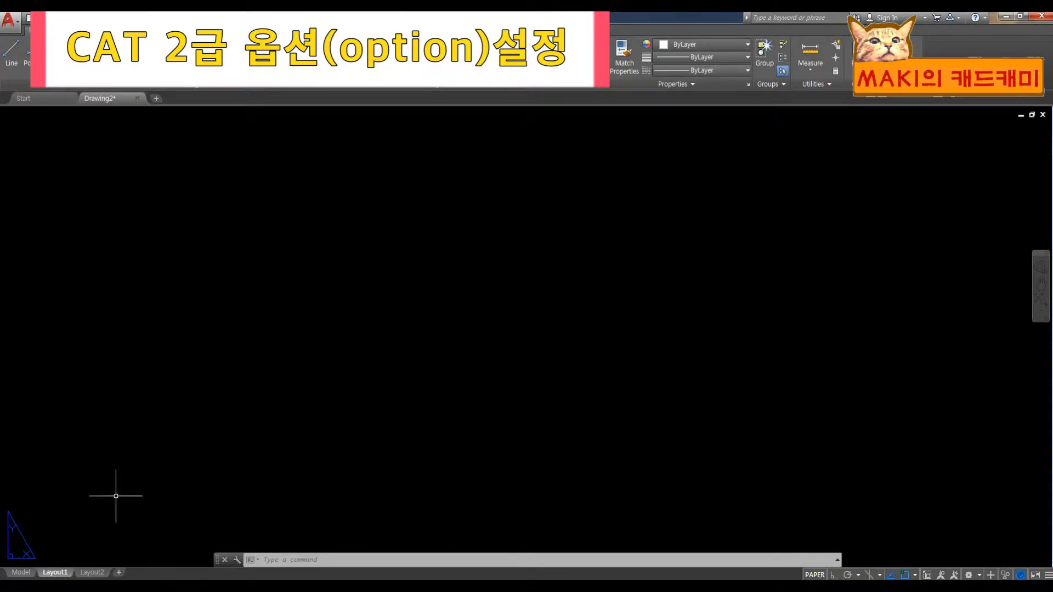
{"action": "left_click", "coordinate": [21, 572]}
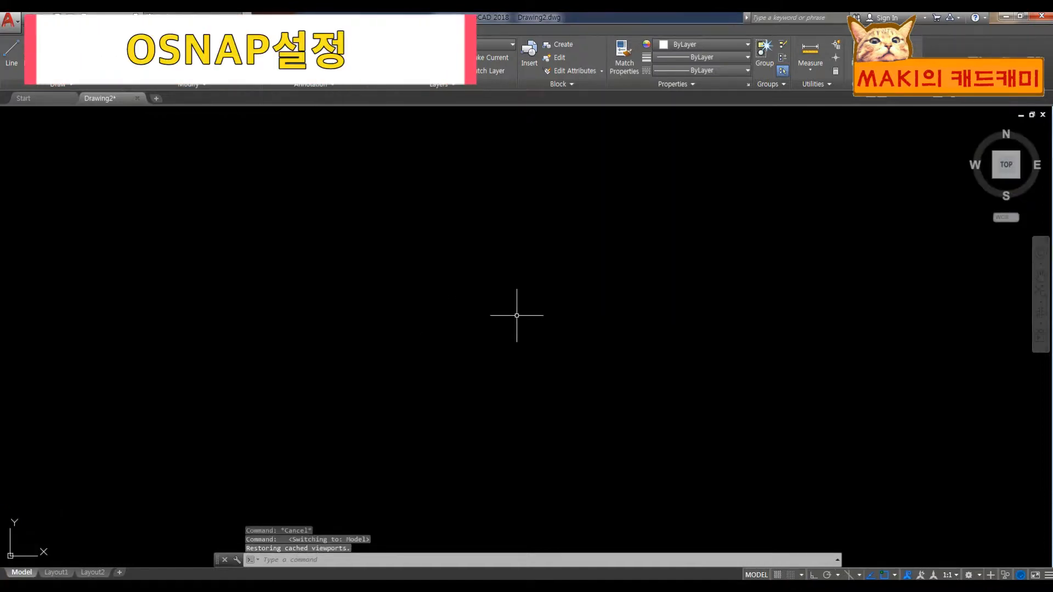
{"action": "key", "text": "Escape"}
{"action": "key", "text": "Escape"}
{"action": "key", "text": "Escape"}
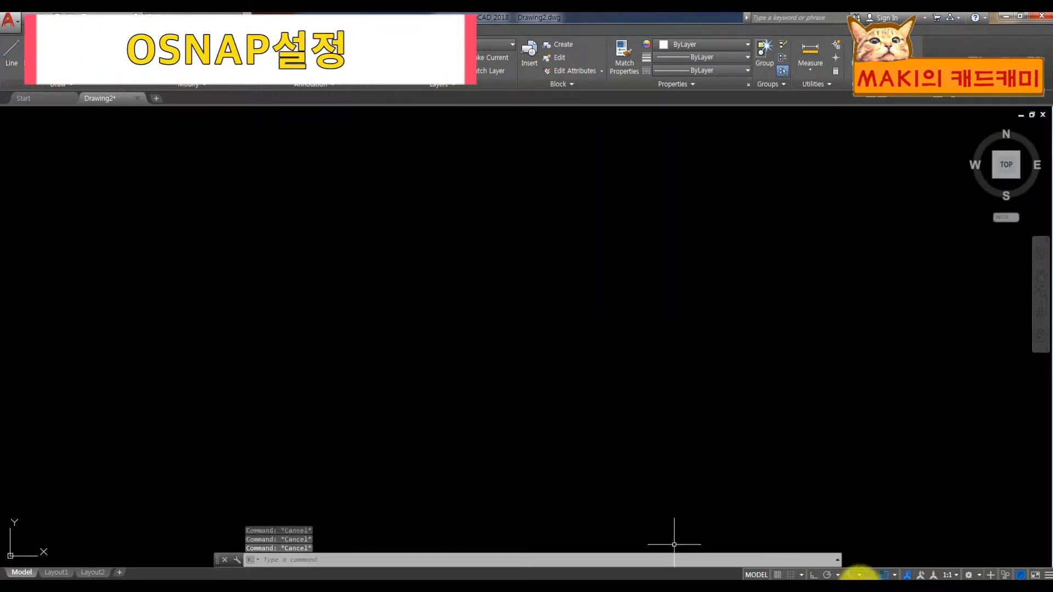
- Examine which object snap modes are enabled, including Endpoint, Midpoint, Center, Quadrant and Intersection, without changing them
{"action": "left_click", "coordinate": [884, 575]}
{"action": "right_click", "coordinate": [884, 576]}
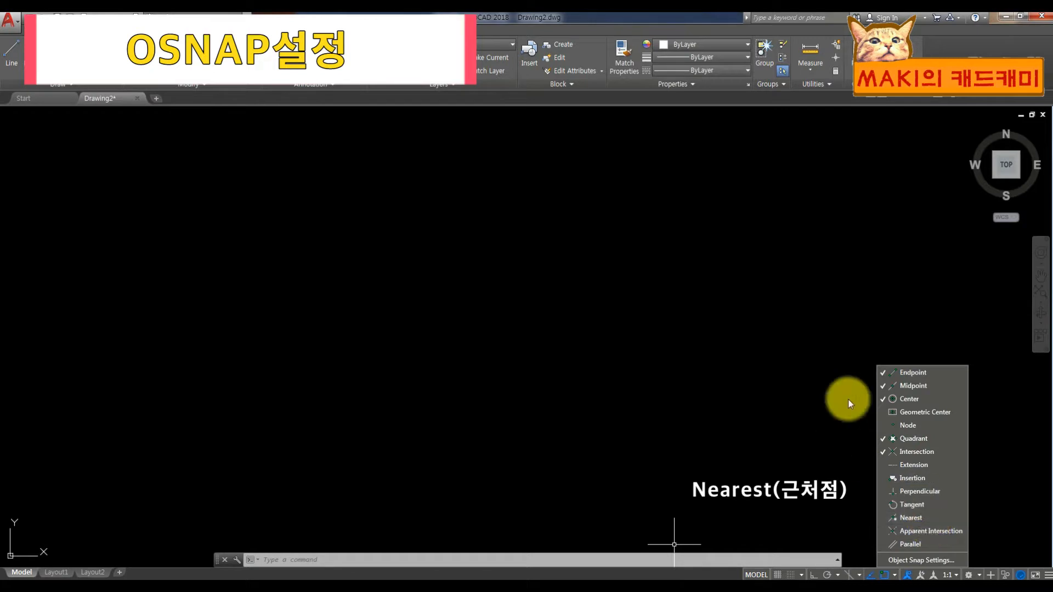
{"action": "left_click", "coordinate": [699, 447]}
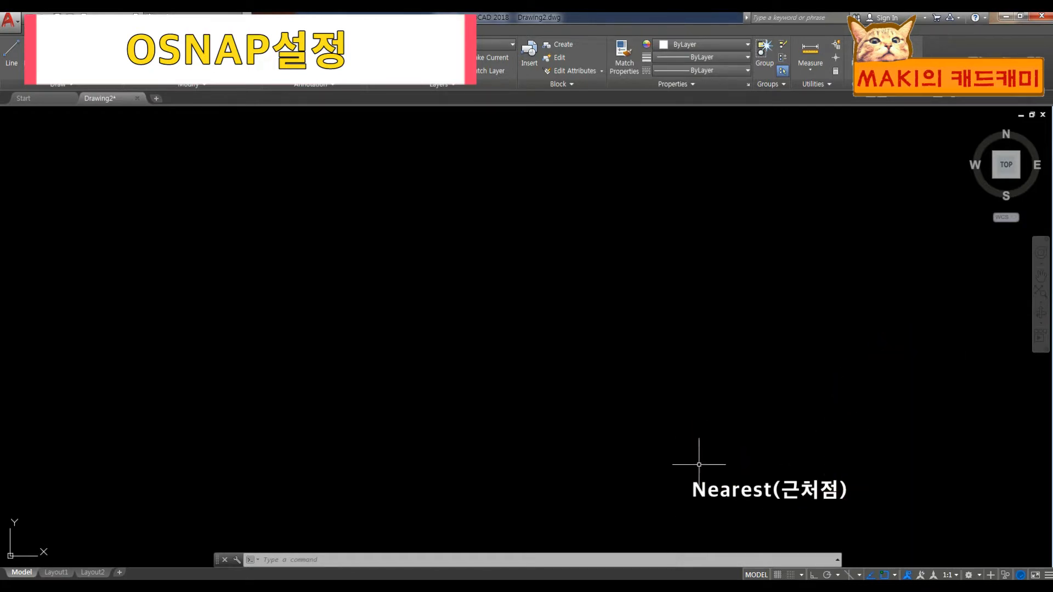
{"action": "key", "text": "Escape"}
{"action": "key", "text": "Escape"}
{"action": "key", "text": "Escape"}
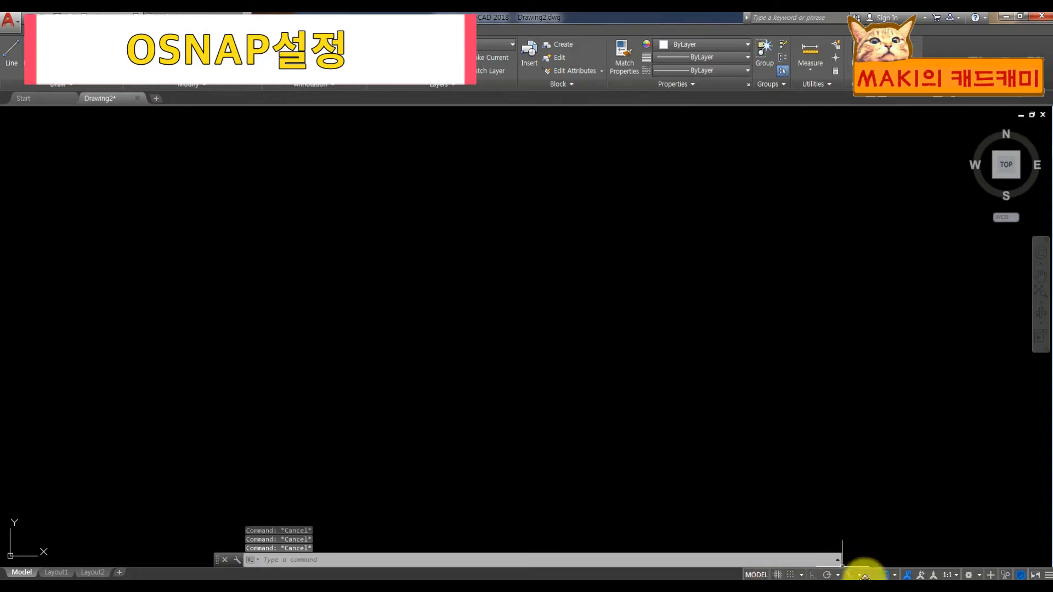
- Turn on Ortho mode for the drawing
{"action": "left_click", "coordinate": [812, 576]}
{"action": "left_click", "coordinate": [813, 576]}
{"action": "left_click", "coordinate": [814, 574]}
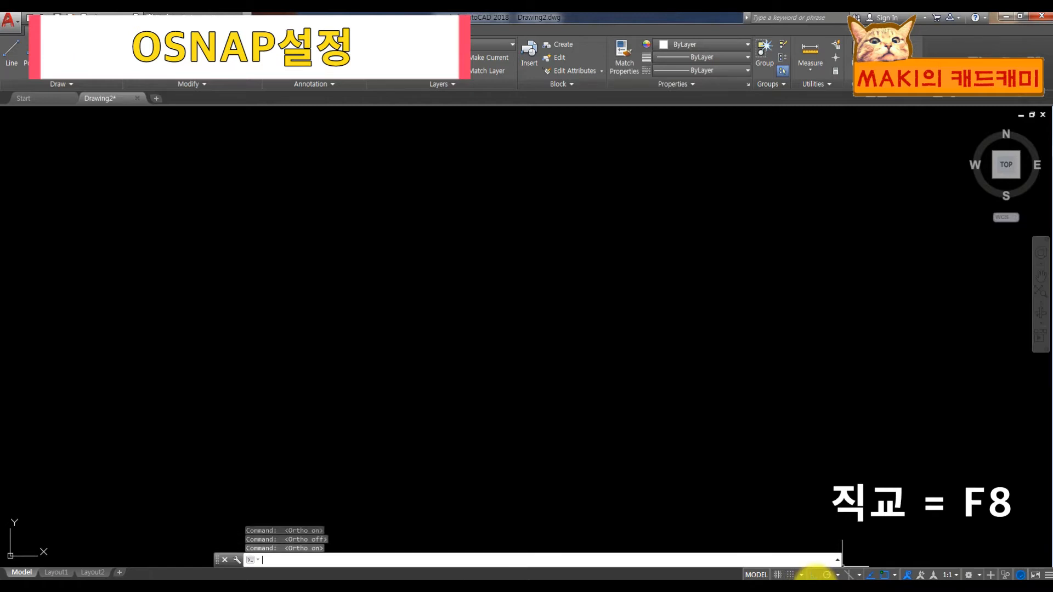